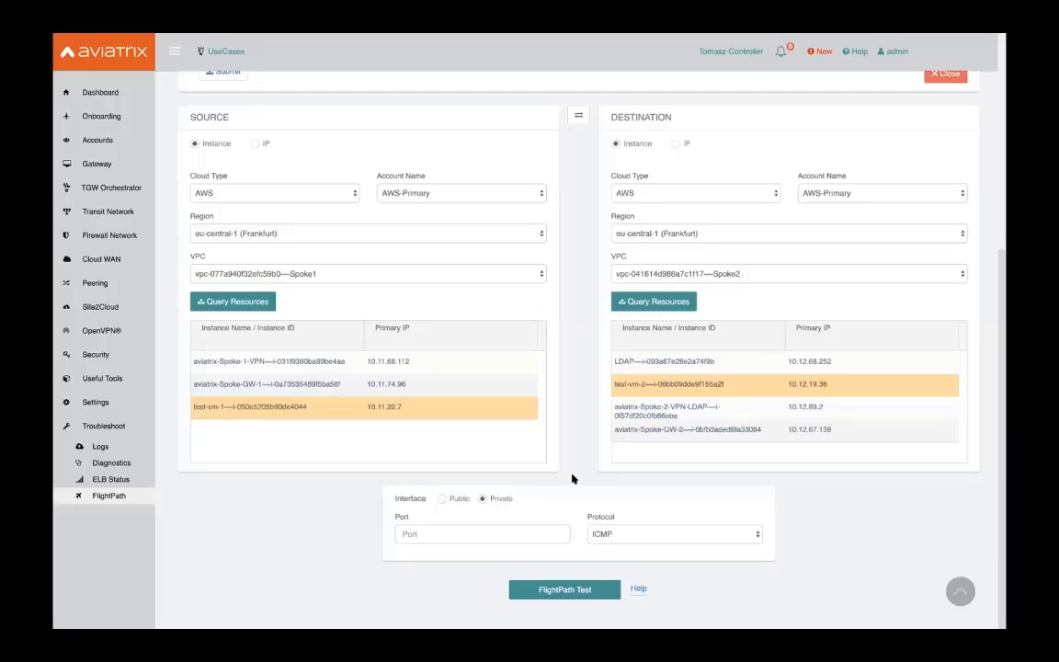
Scroll up through the FlightPath report showing passing route tables and the failing destination security group
scroll(572, 478, up, 5)
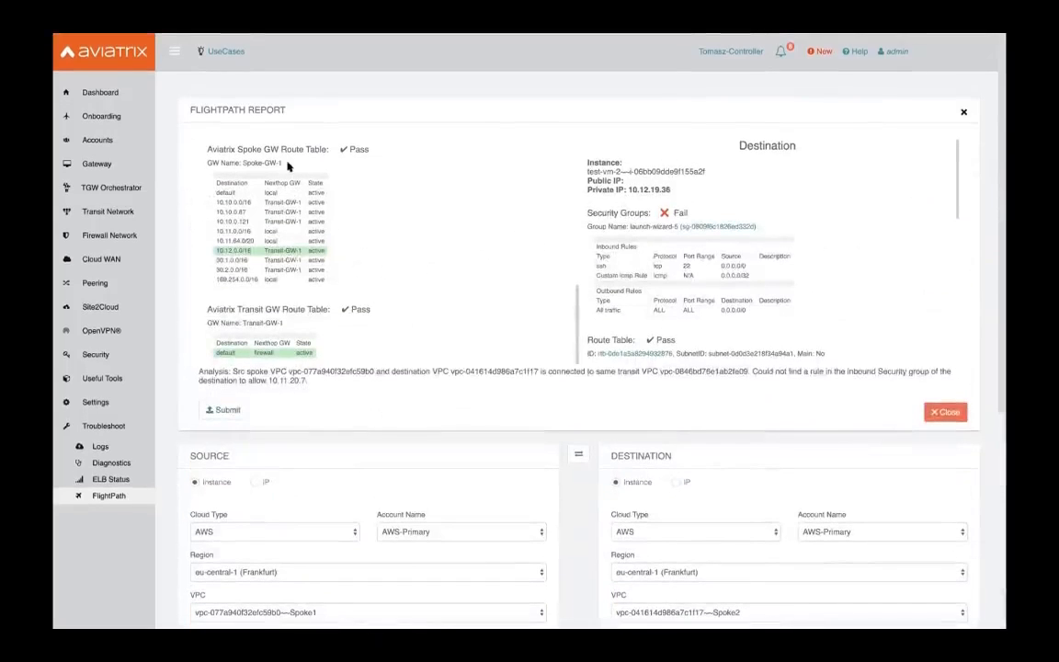
scroll(579, 454, down, 5)
scroll(575, 461, up, 5)
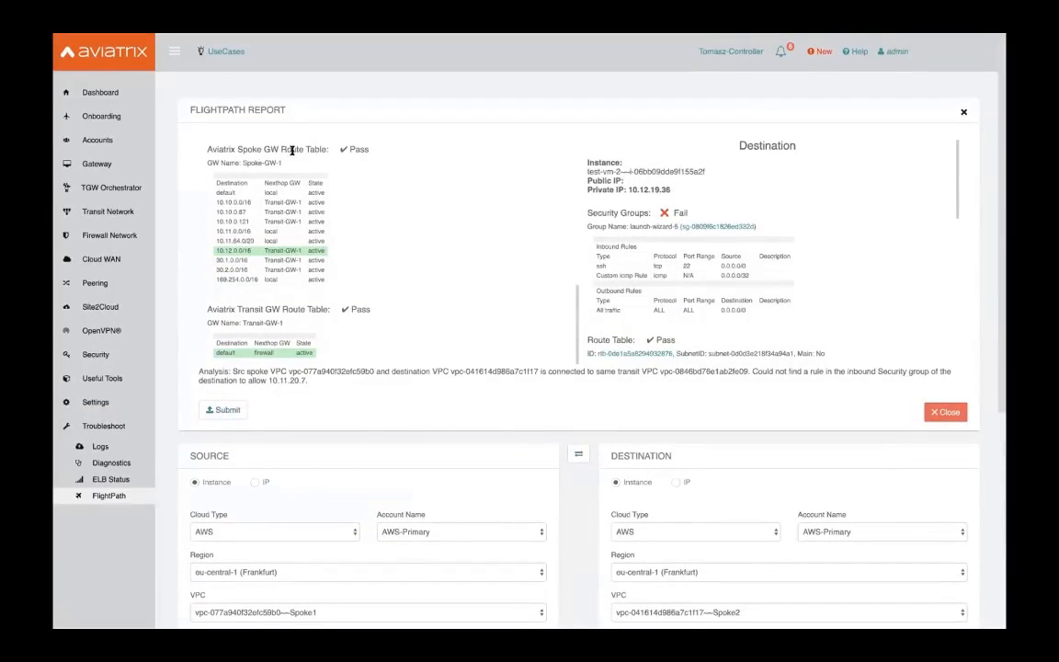
scroll(255, 162, up, 5)
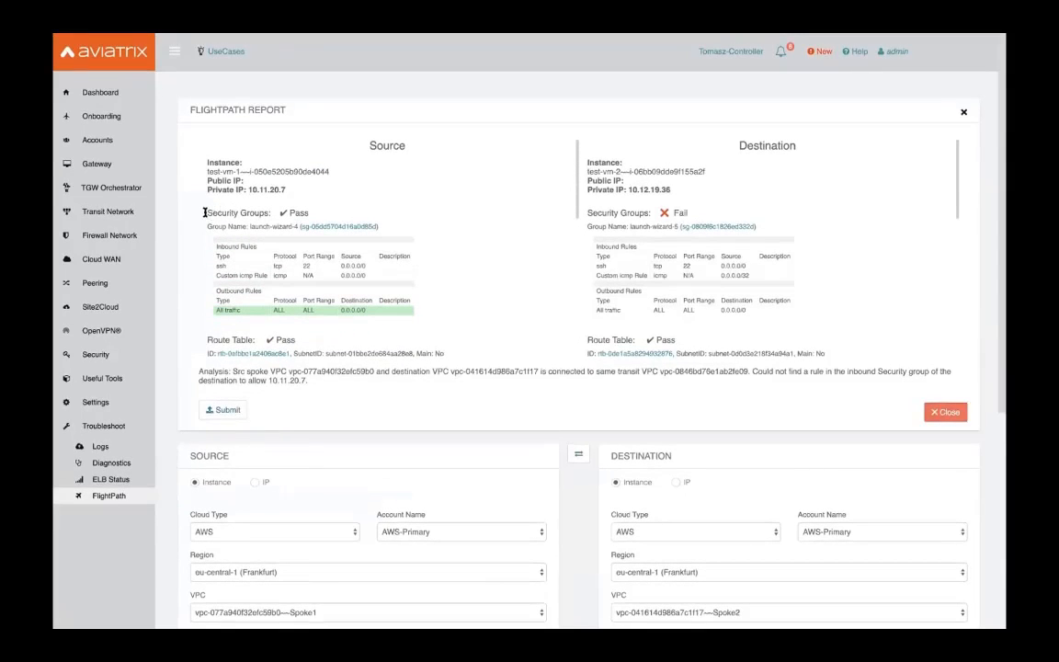
scroll(203, 262, down, 1)
scroll(348, 287, down, 3)
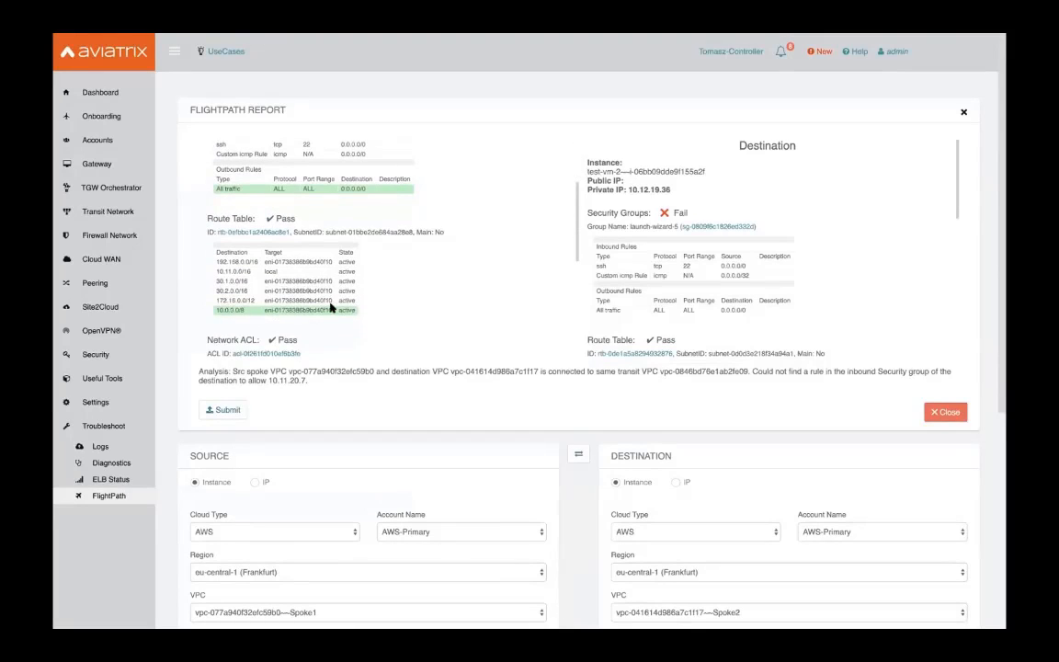
scroll(331, 309, down, 3)
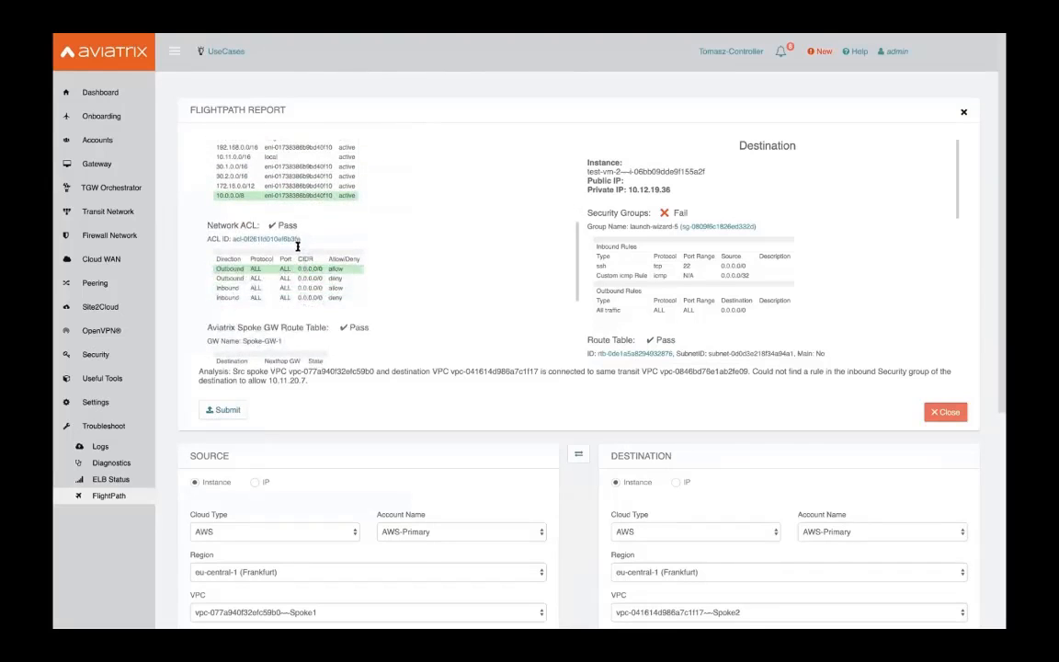
scroll(297, 246, down, 3)
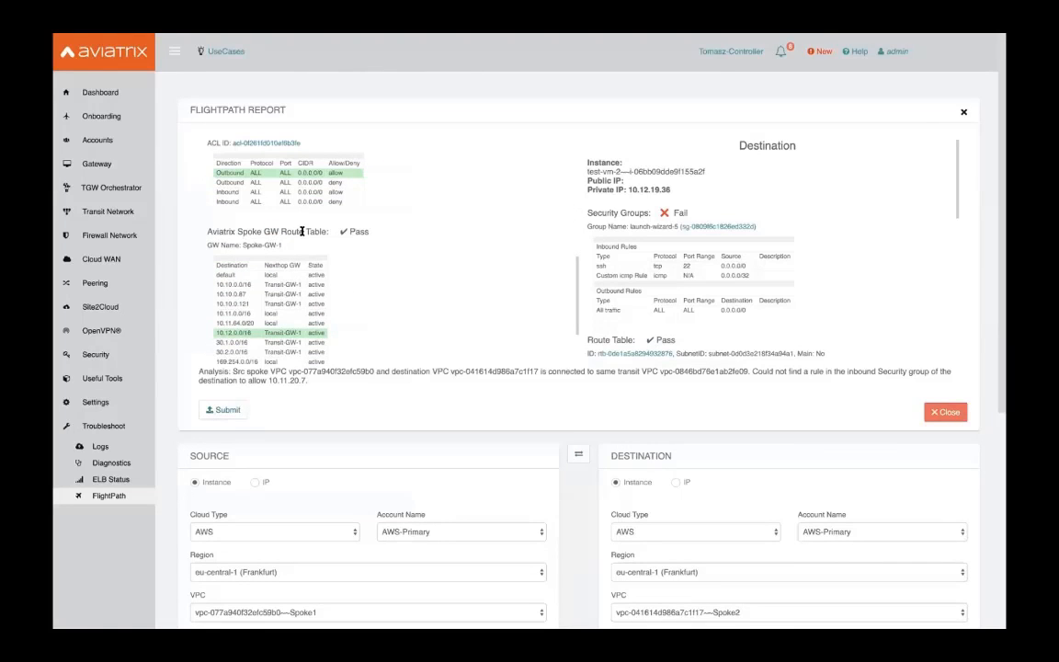
scroll(303, 233, down, 3)
scroll(258, 295, down, 1)
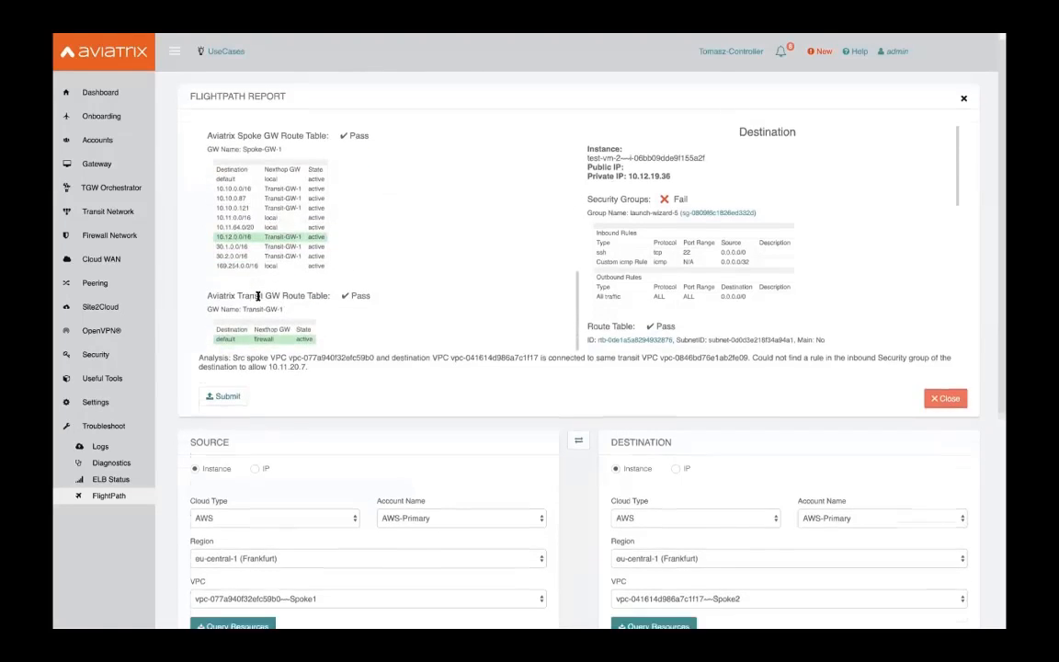
scroll(258, 295, up, 1)
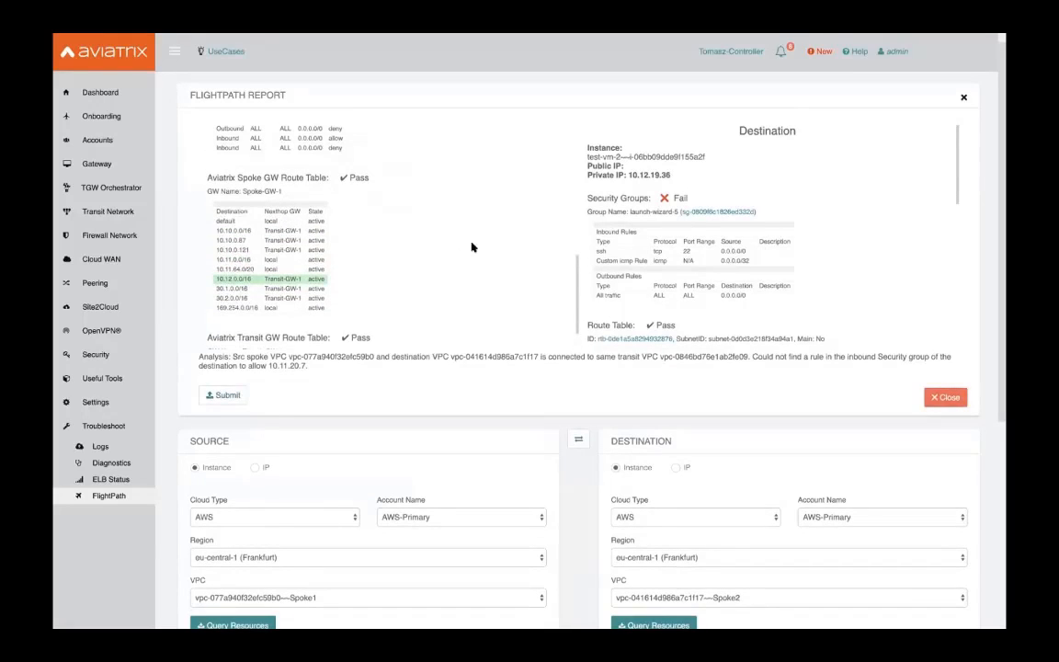
scroll(472, 247, up, 5)
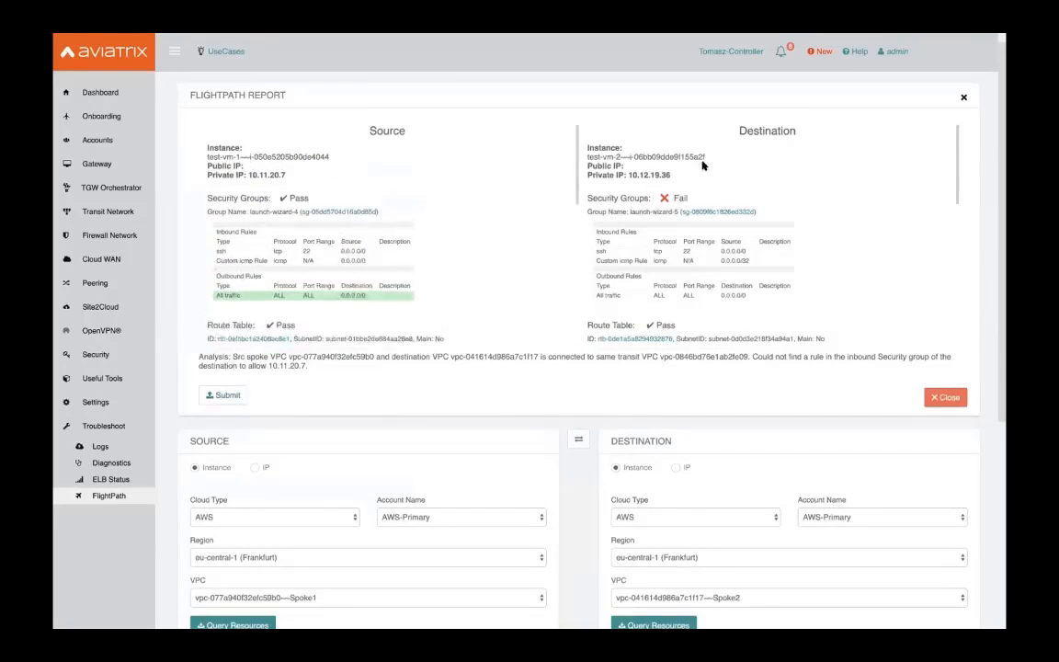
drag(588, 198, 689, 199)
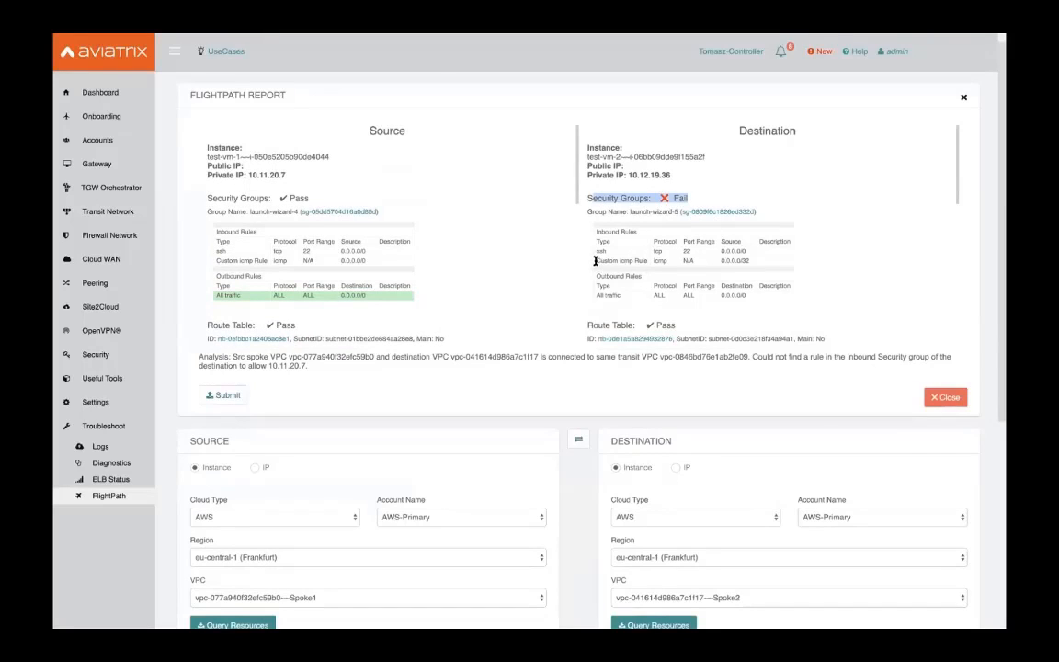
drag(595, 260, 752, 260)
click(751, 260)
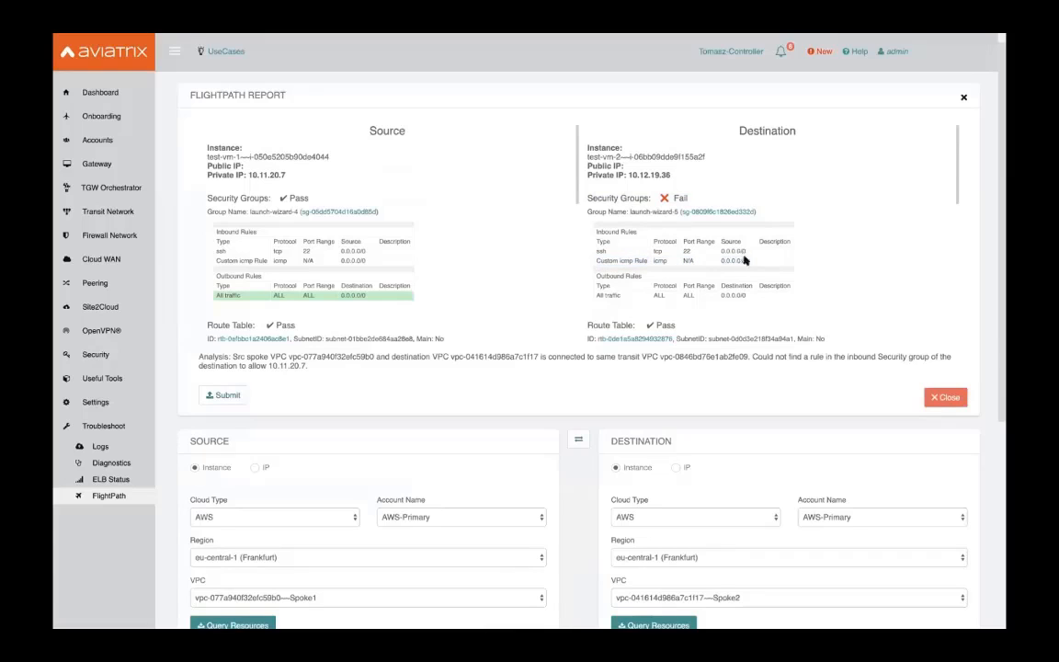
drag(721, 260, 754, 260)
scroll(763, 263, down, 3)
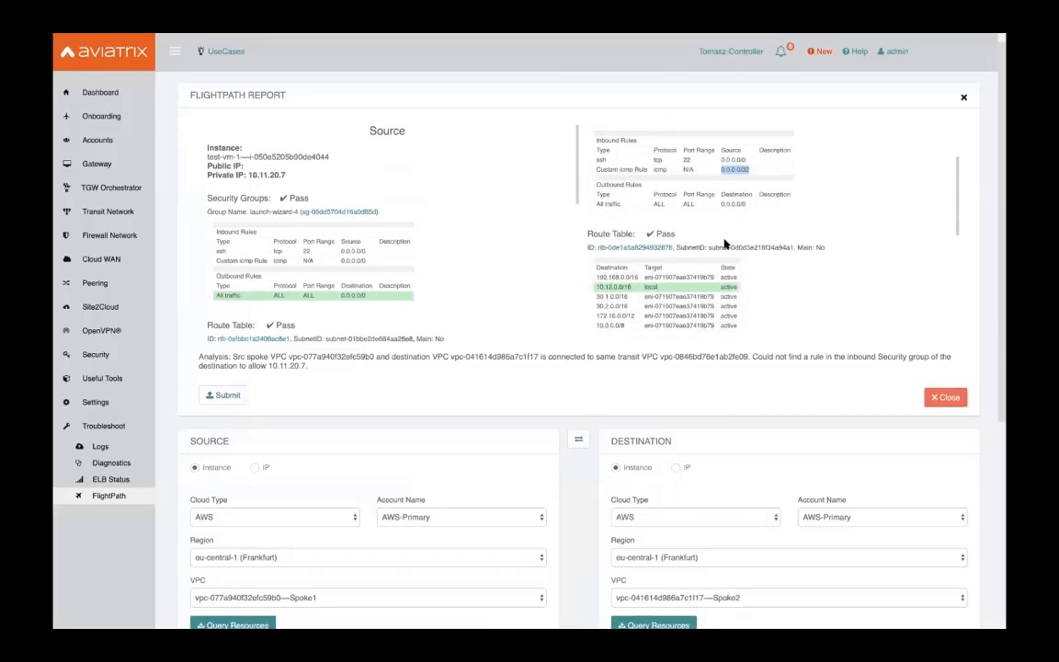
scroll(725, 243, down, 5)
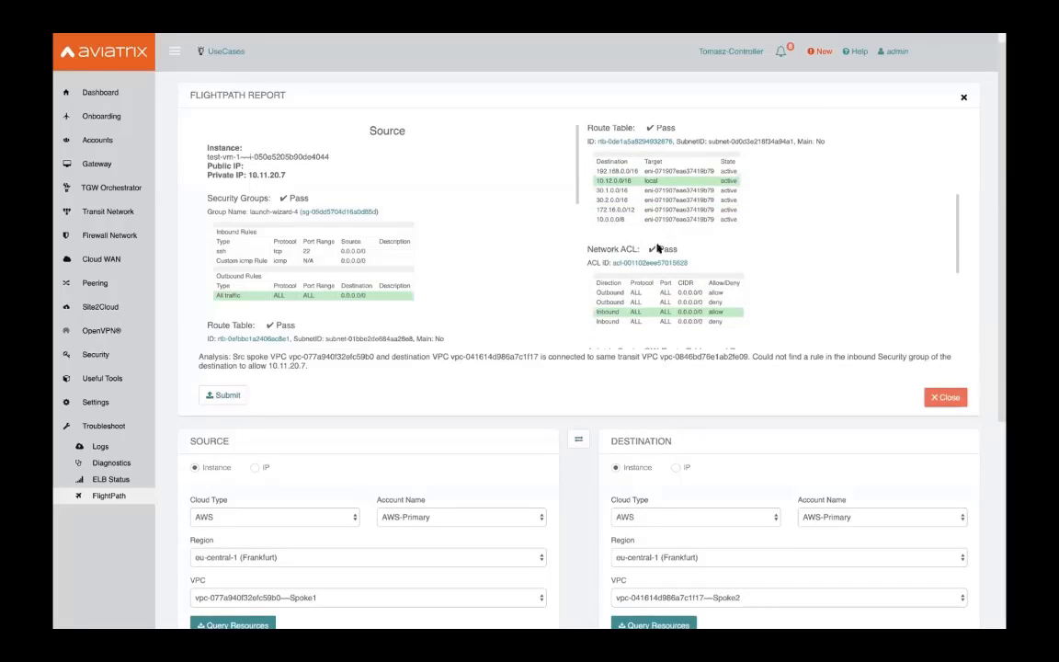
scroll(648, 229, down, 3)
scroll(710, 238, down, 3)
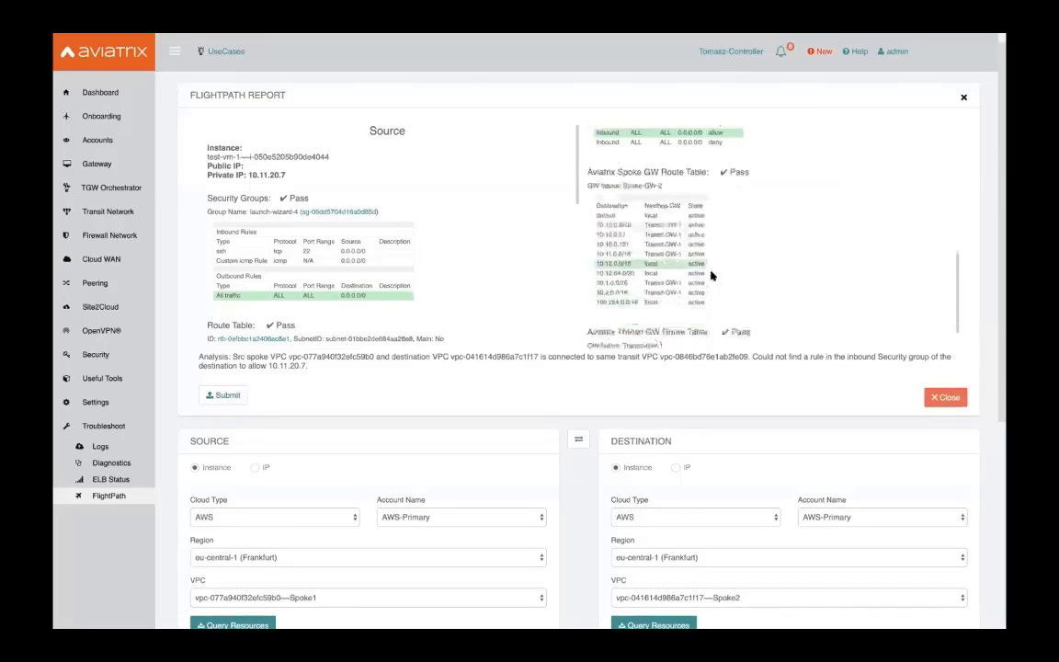
scroll(653, 294, up, 10)
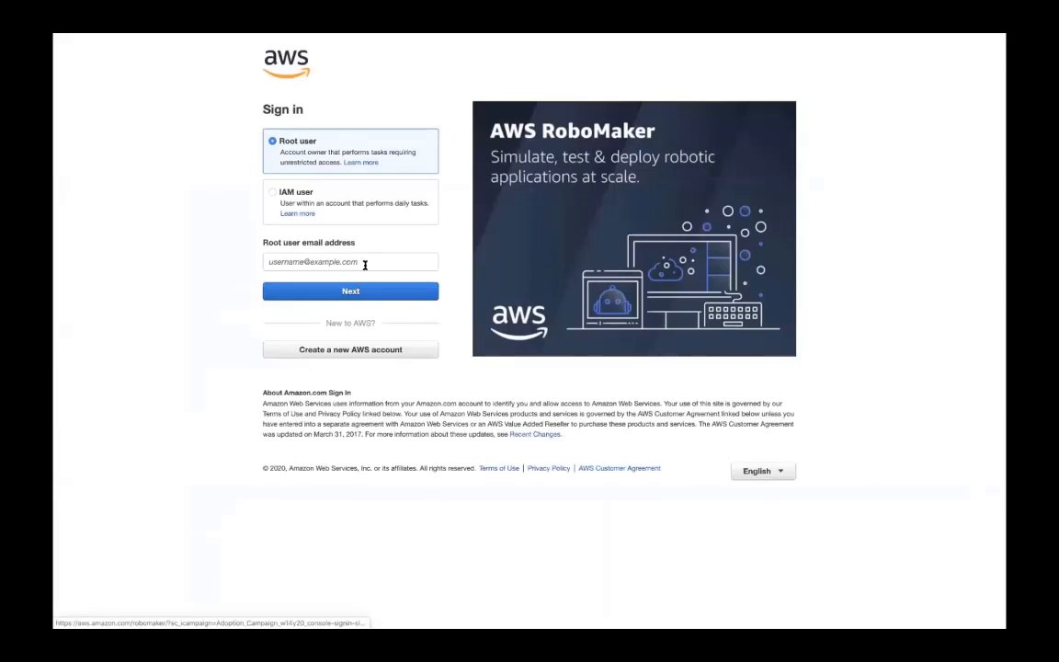
Sign in to the AWS console as root user with the account email and password
click(364, 263)
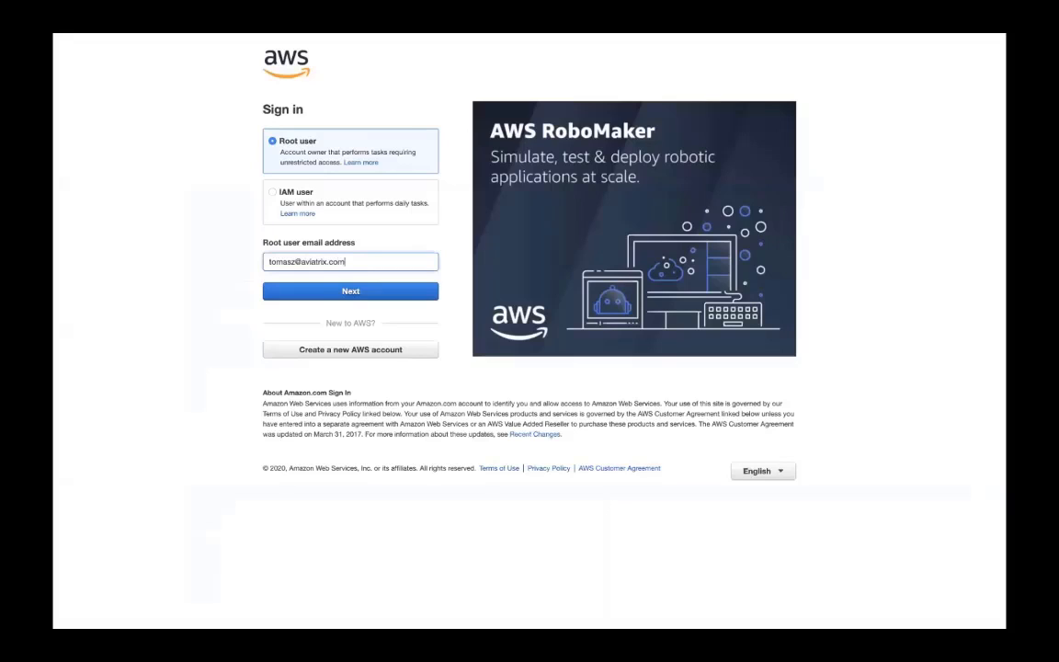
key(Return)
text(••••••••)
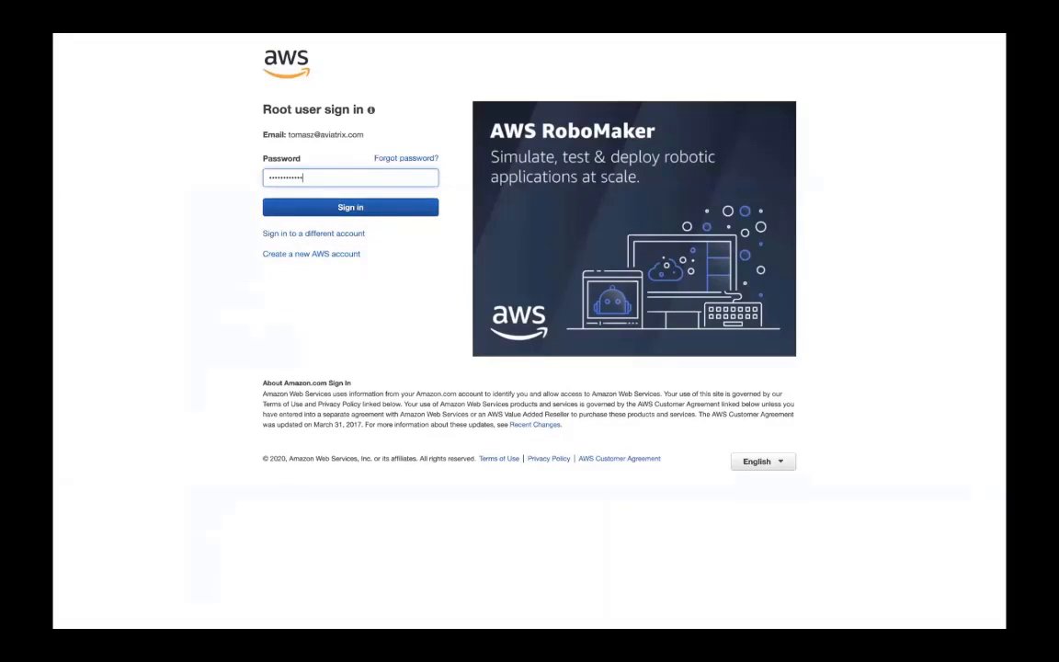
key(Return)
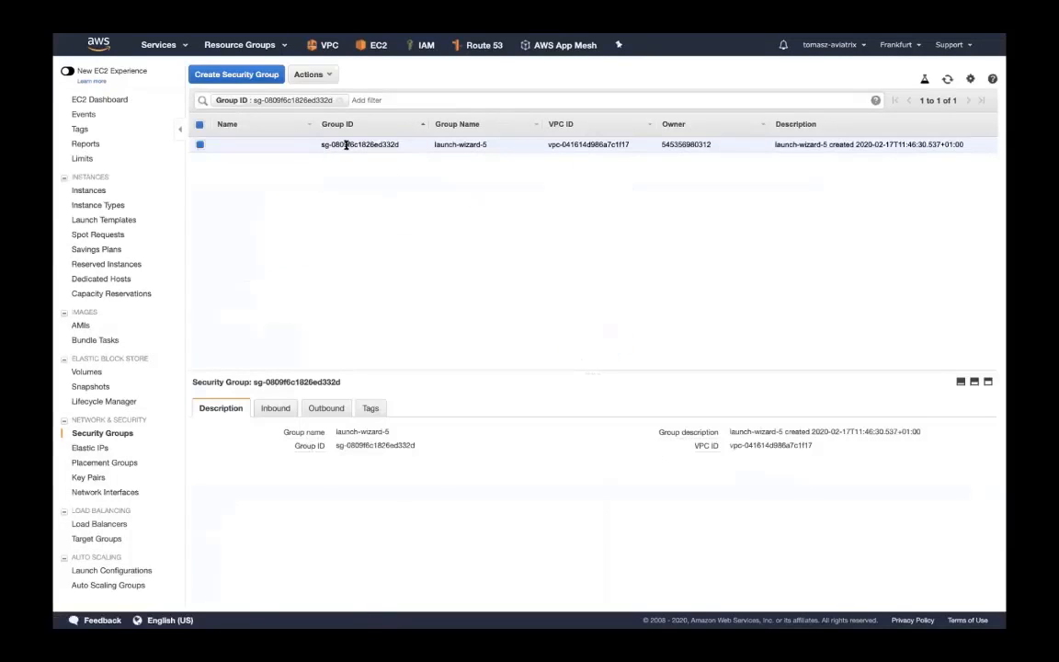
Change the launch-wizard-5 All ICMP inbound rule source to 0.0.0.0/0 and save it
click(276, 408)
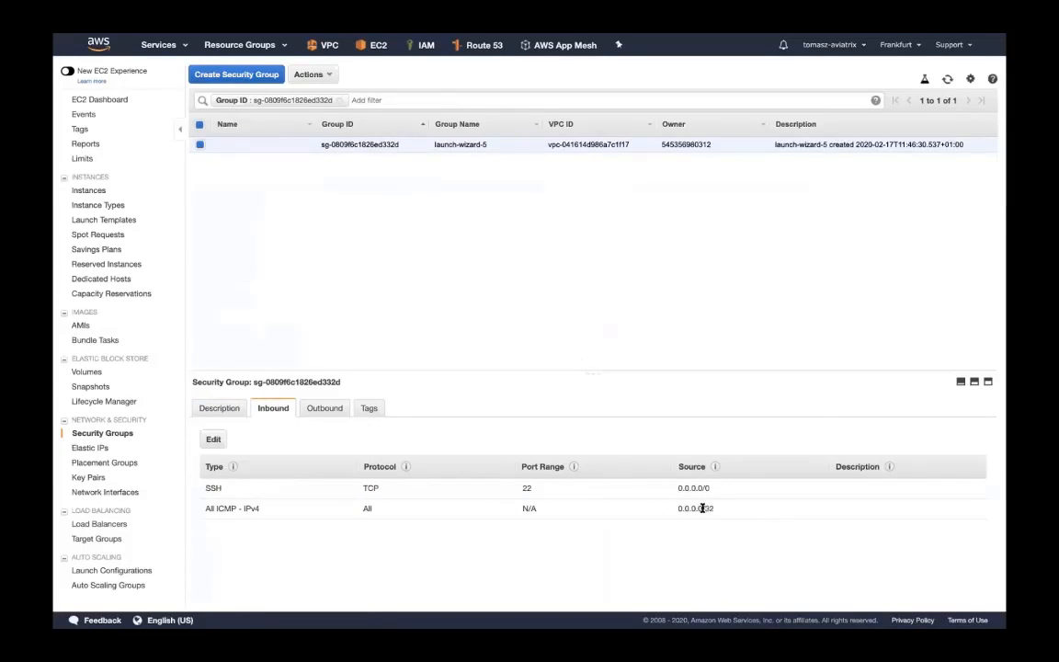
click(212, 440)
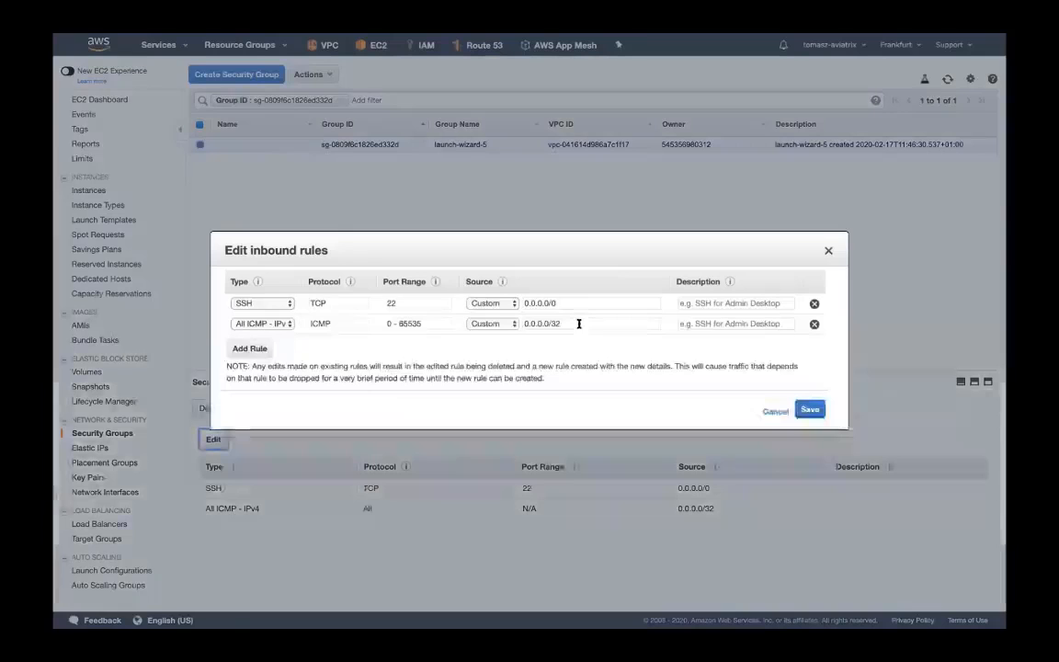
click(588, 323)
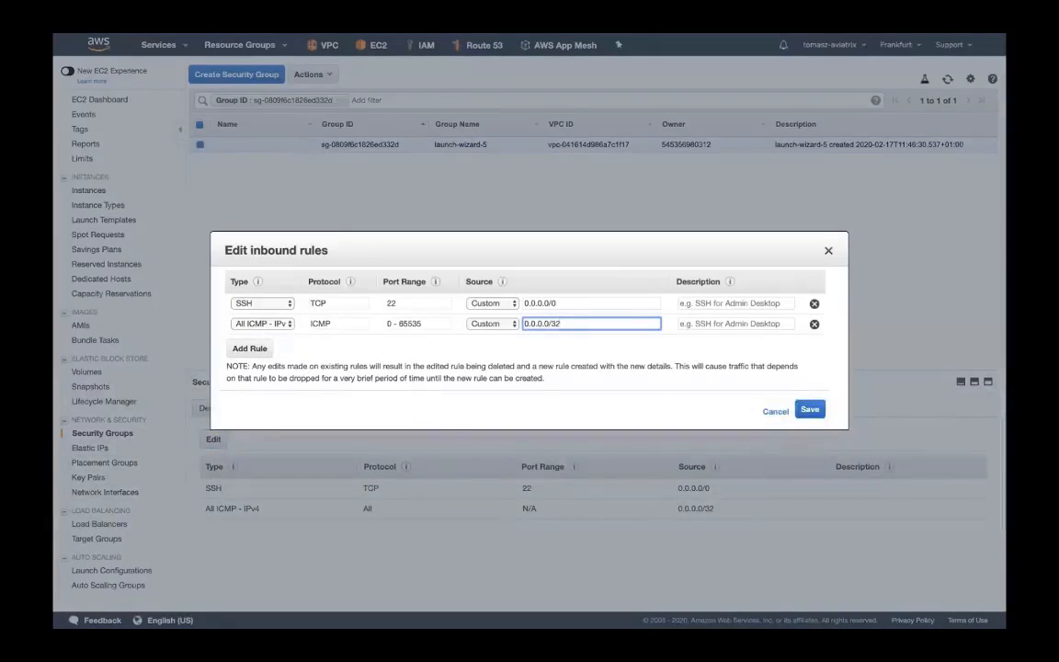
key(BackSpace)
key(BackSpace)
text(0)
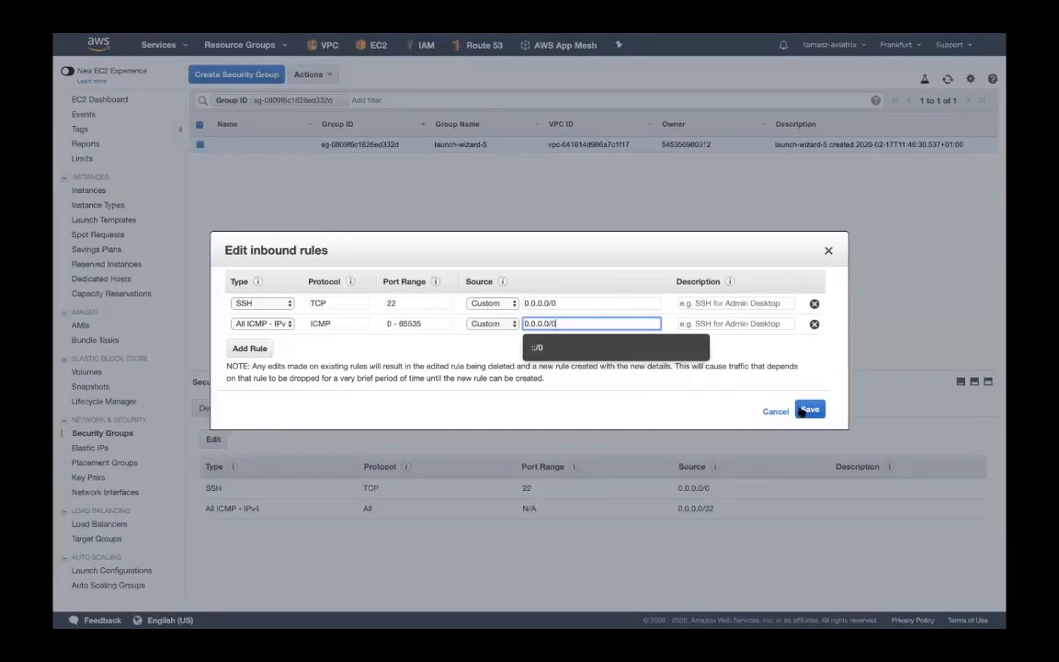
click(809, 409)
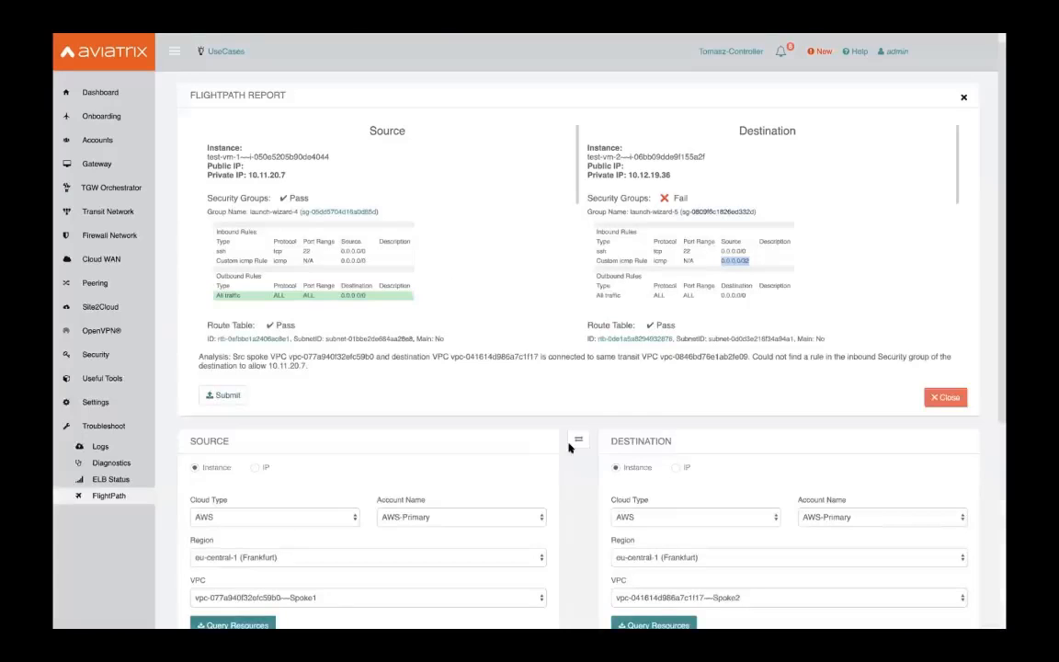
Select the IP option in the Destination panel below the FlightPath report
scroll(277, 360, down, 3)
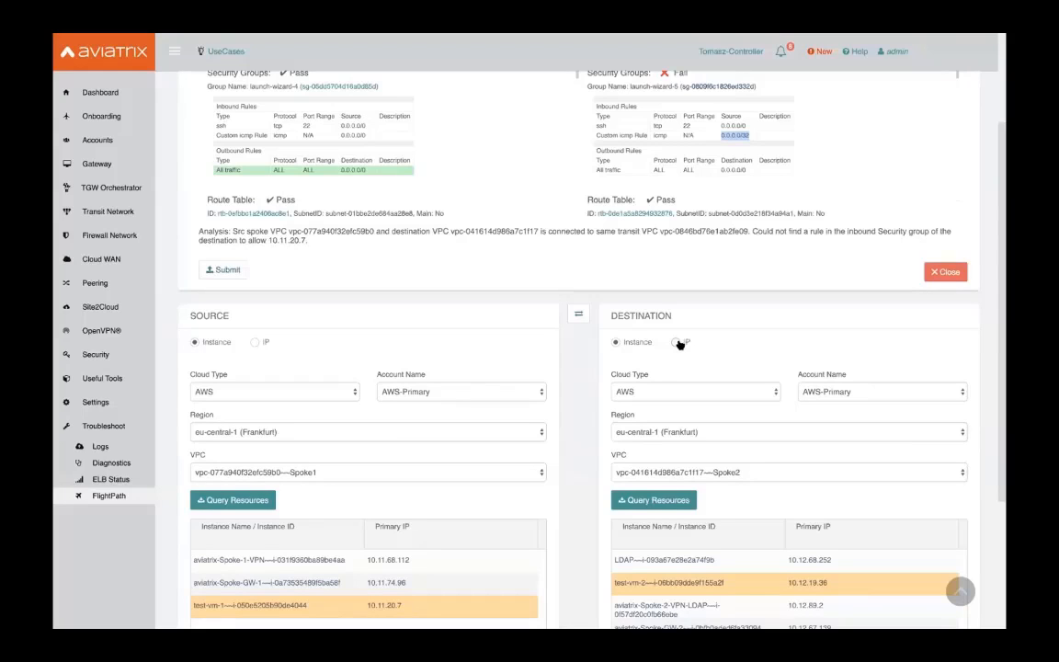
click(678, 343)
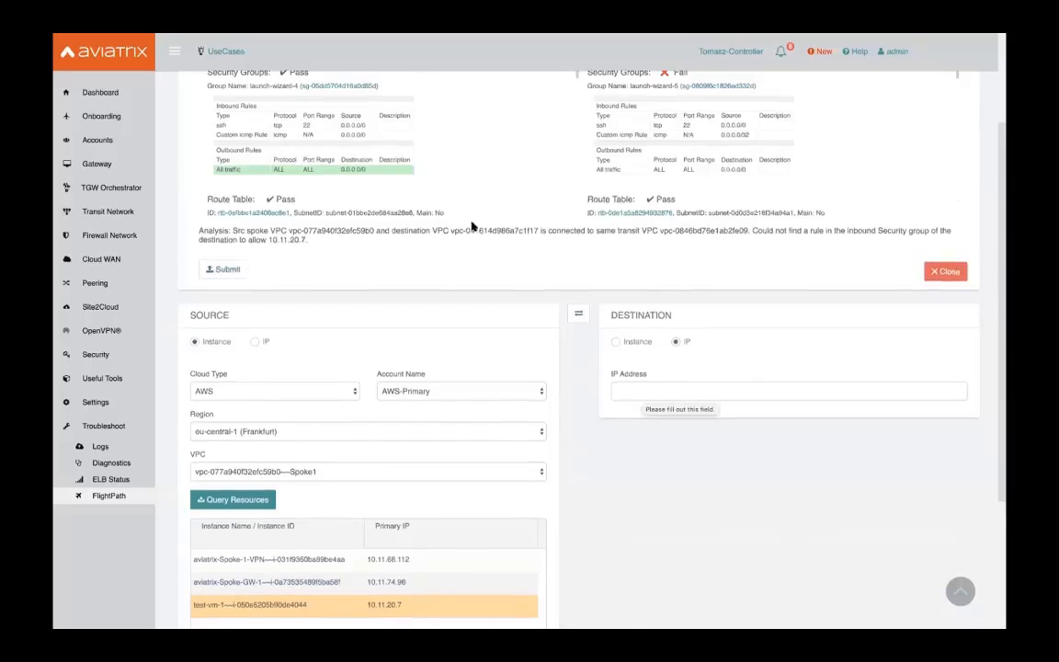
scroll(469, 505, down, 2)
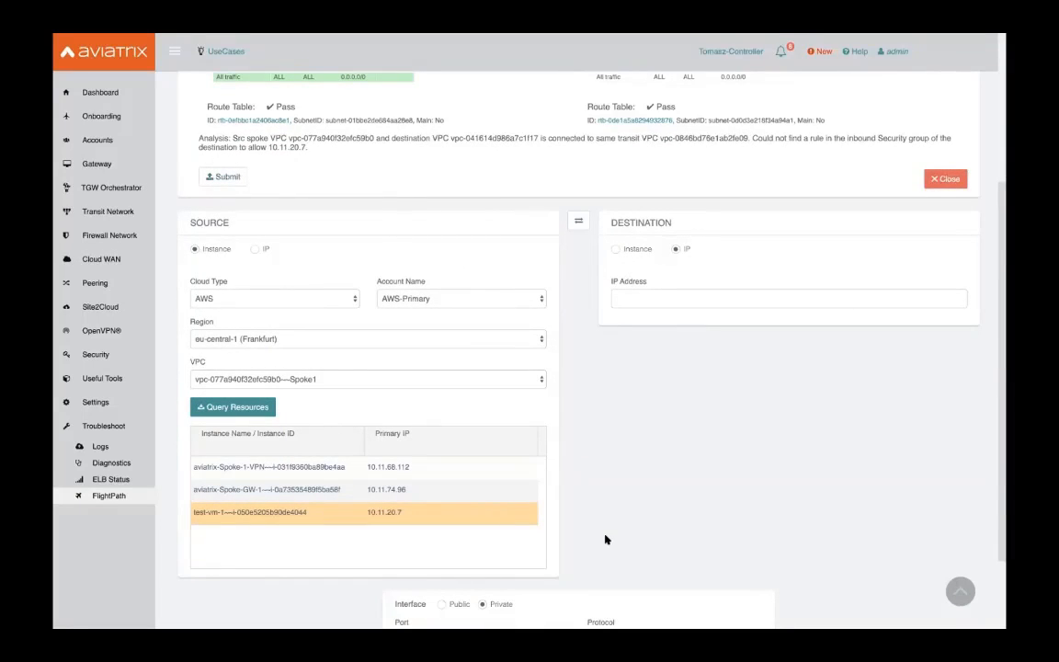
scroll(565, 411, up, 5)
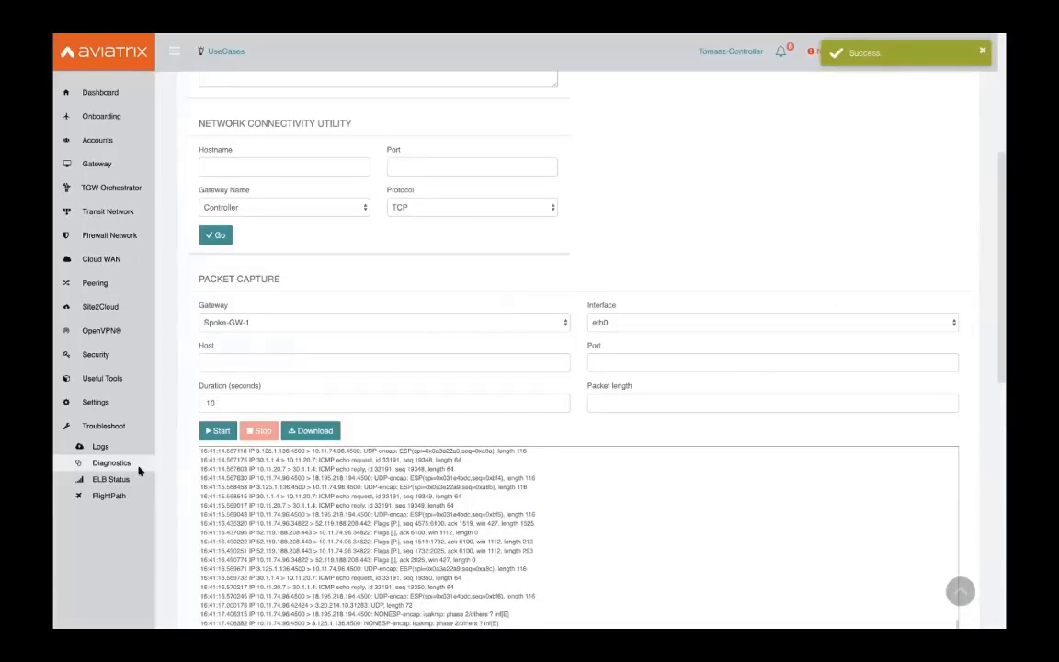
Keep Spoke-Azu-1 as the Gateway Name on the Network tab and select Destination Host Name
scroll(294, 359, up, 5)
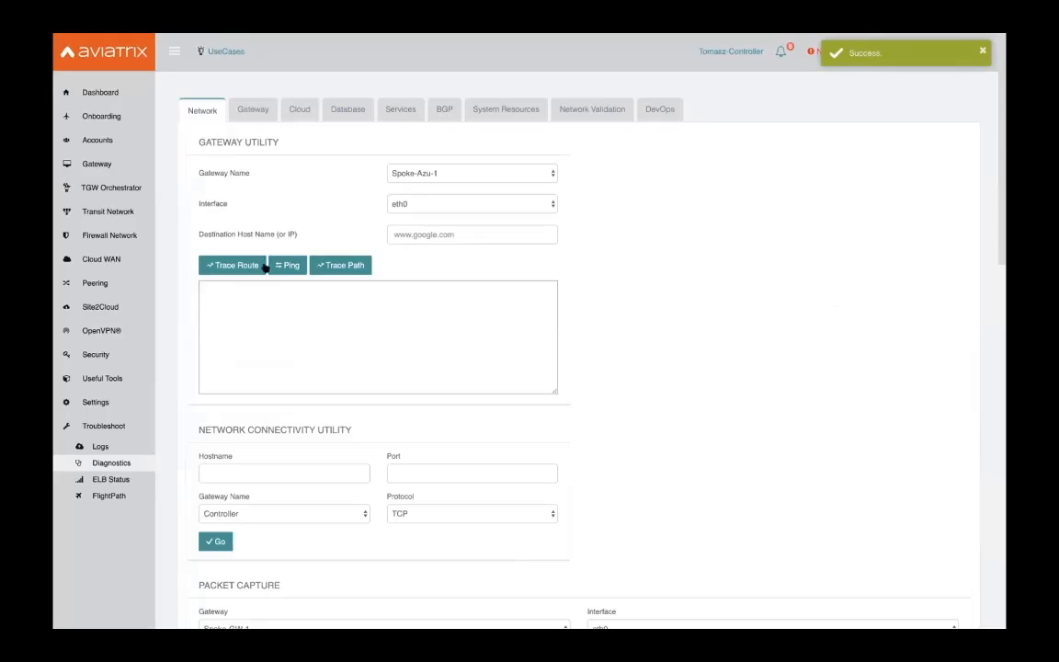
click(424, 173)
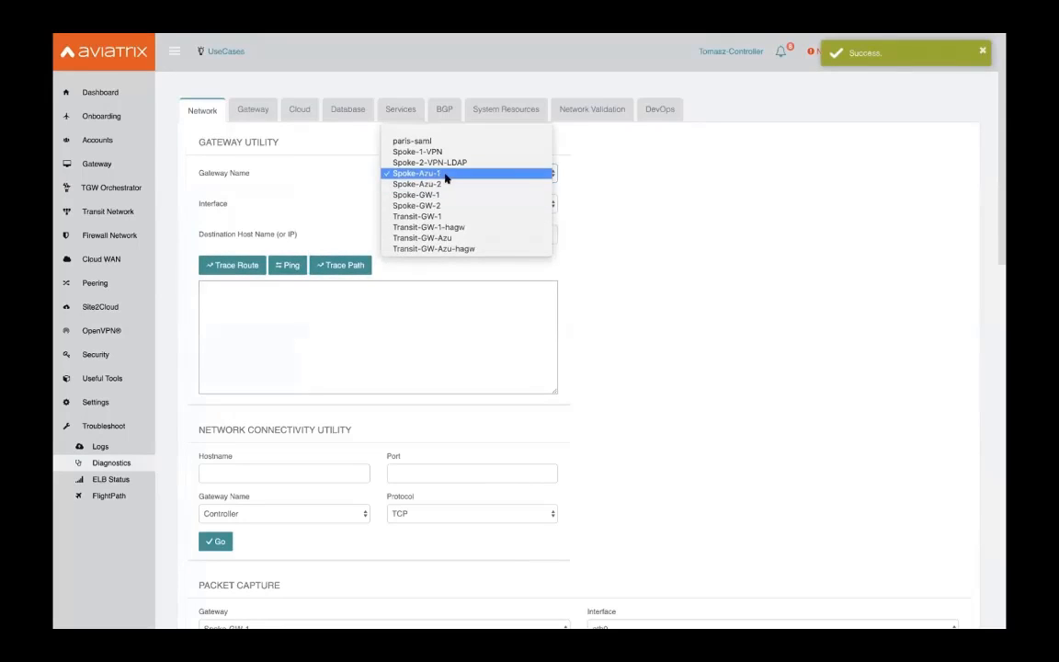
click(497, 175)
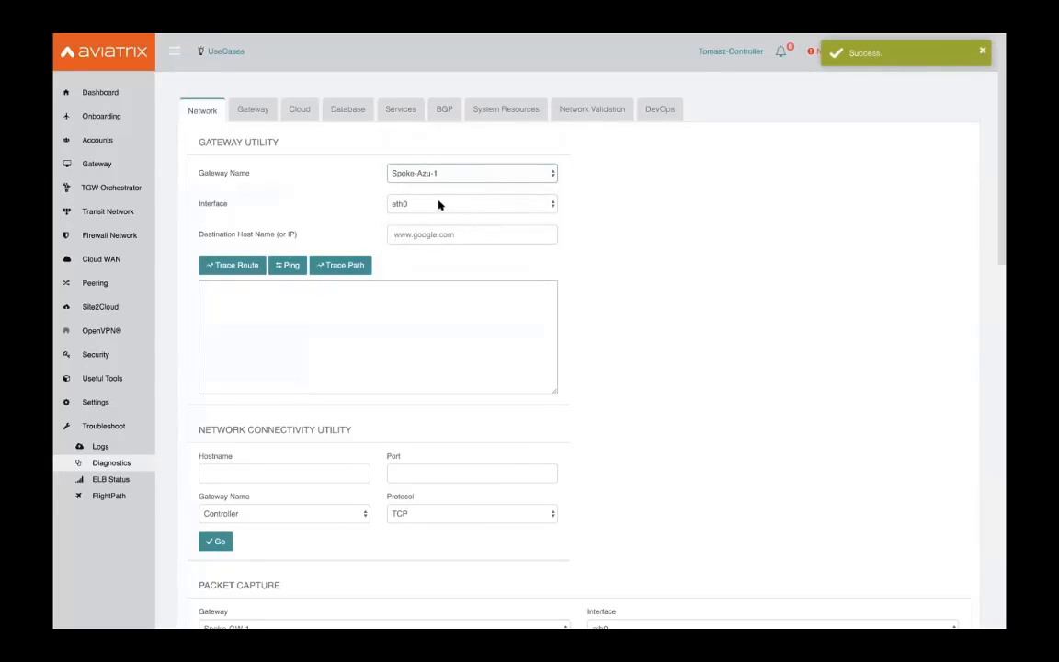
click(425, 236)
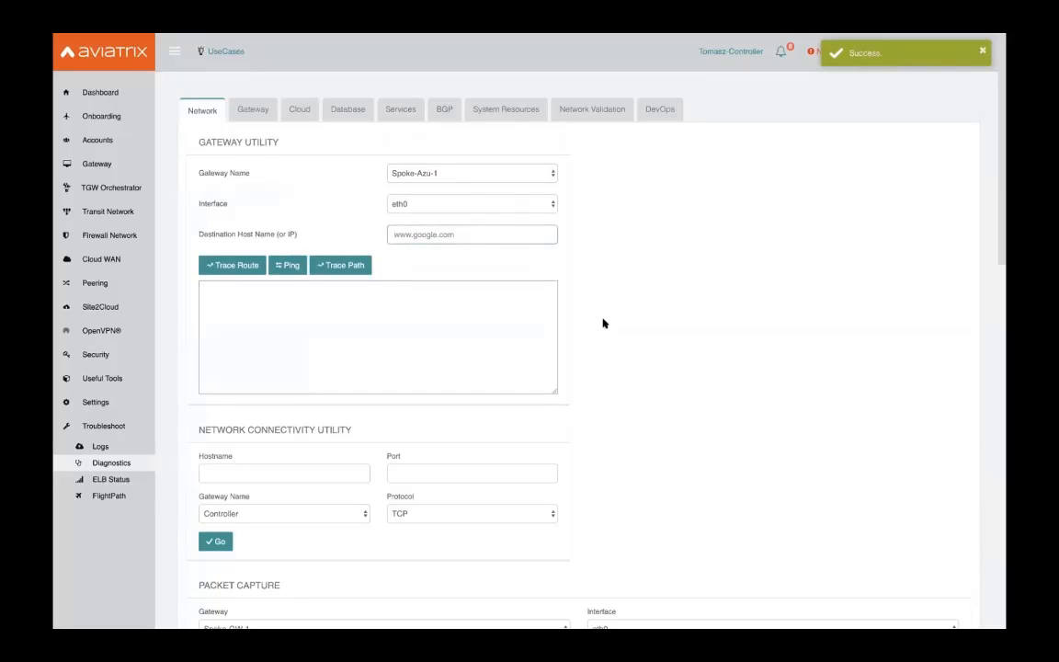
scroll(603, 323, down, 4)
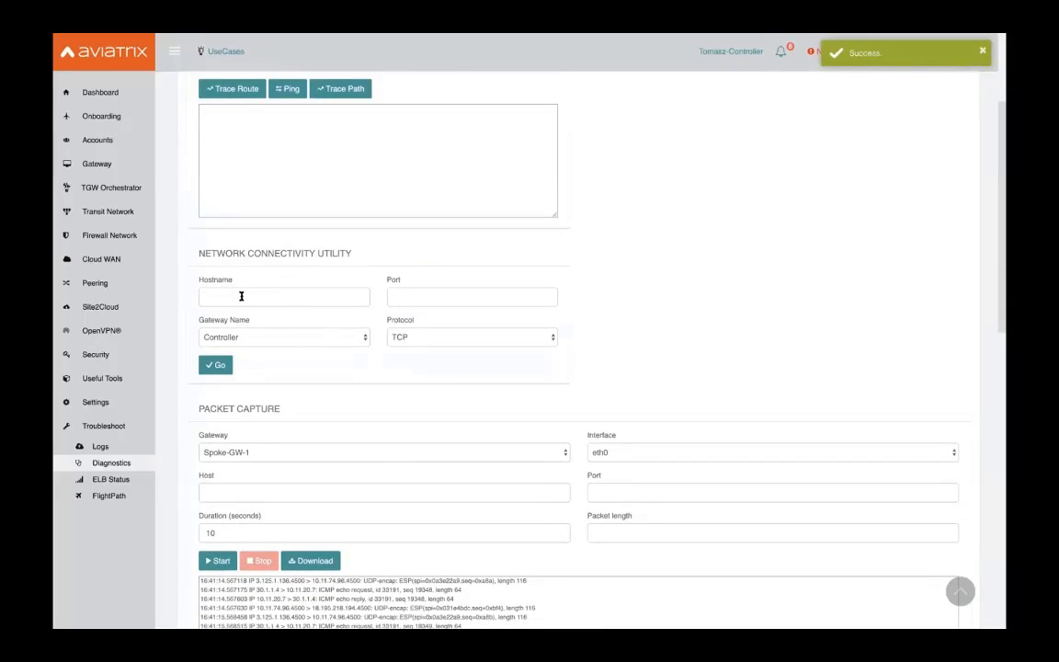
click(296, 295)
scroll(504, 299, down, 2)
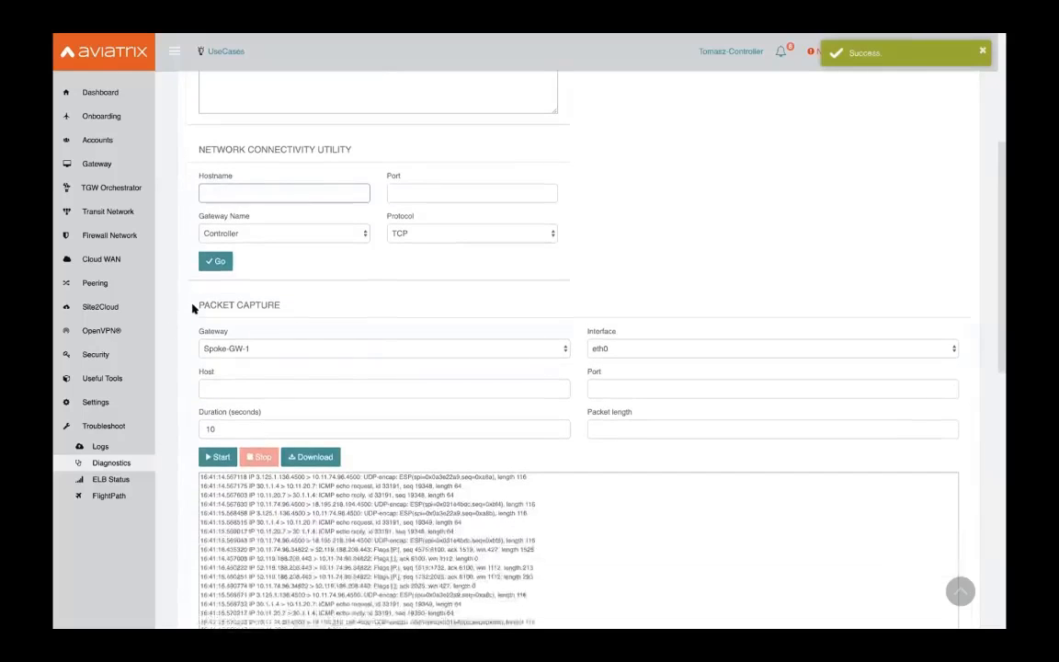
triple_click(279, 306)
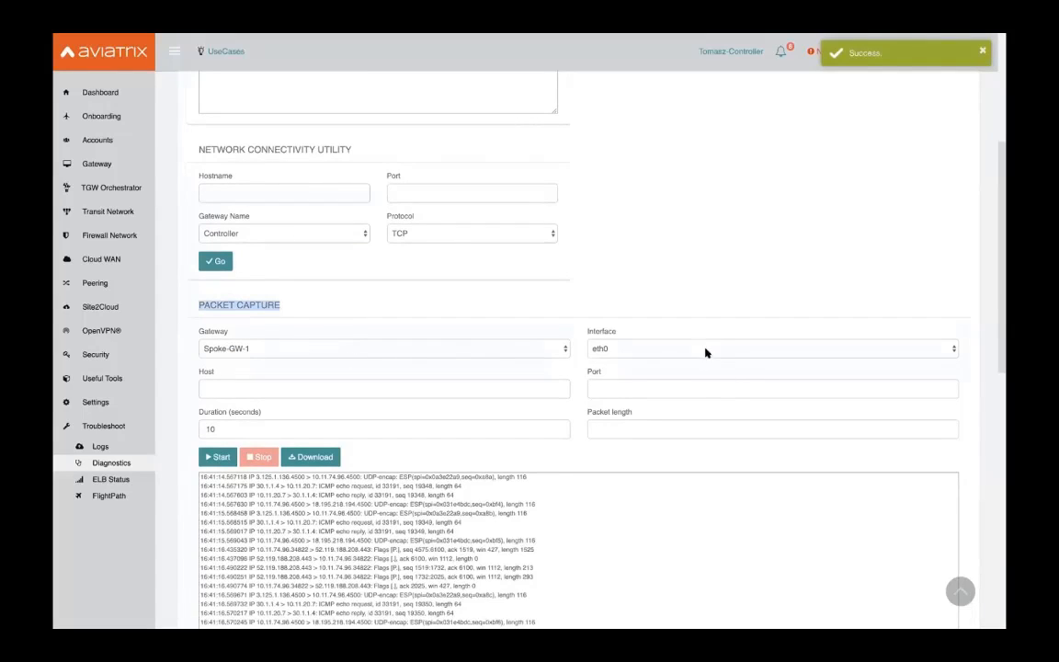
click(478, 353)
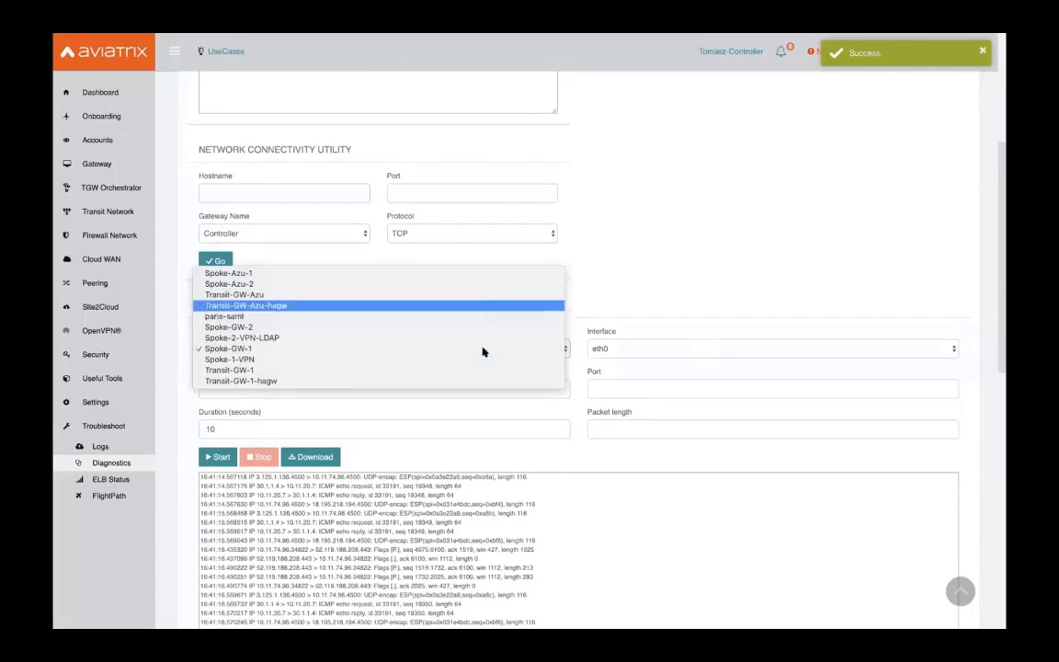
click(665, 350)
click(668, 350)
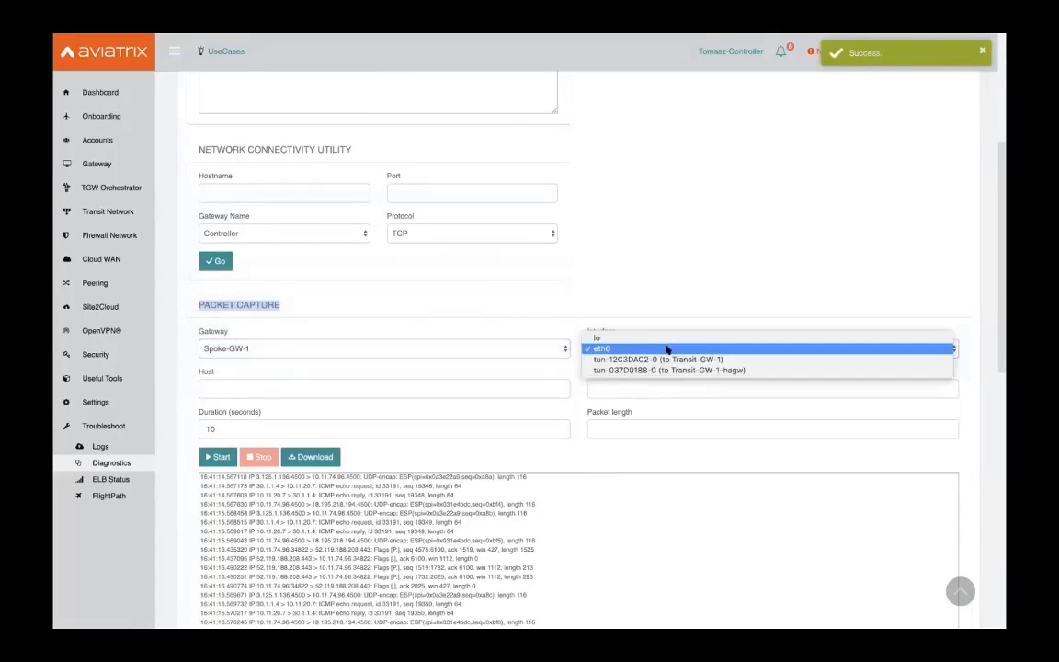
click(436, 399)
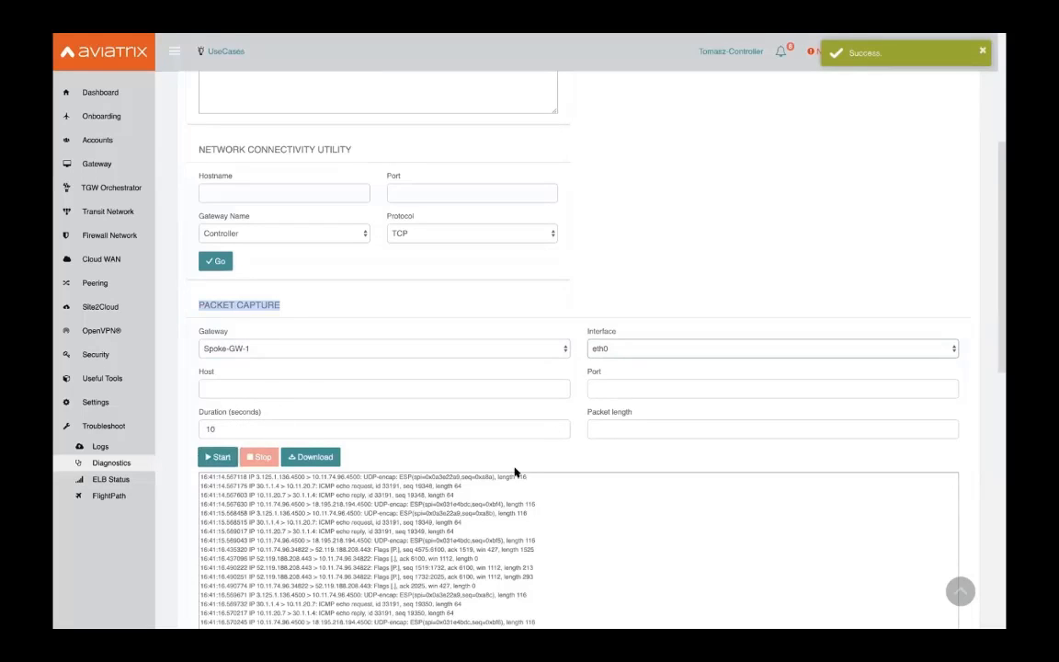
scroll(615, 378, down, 1)
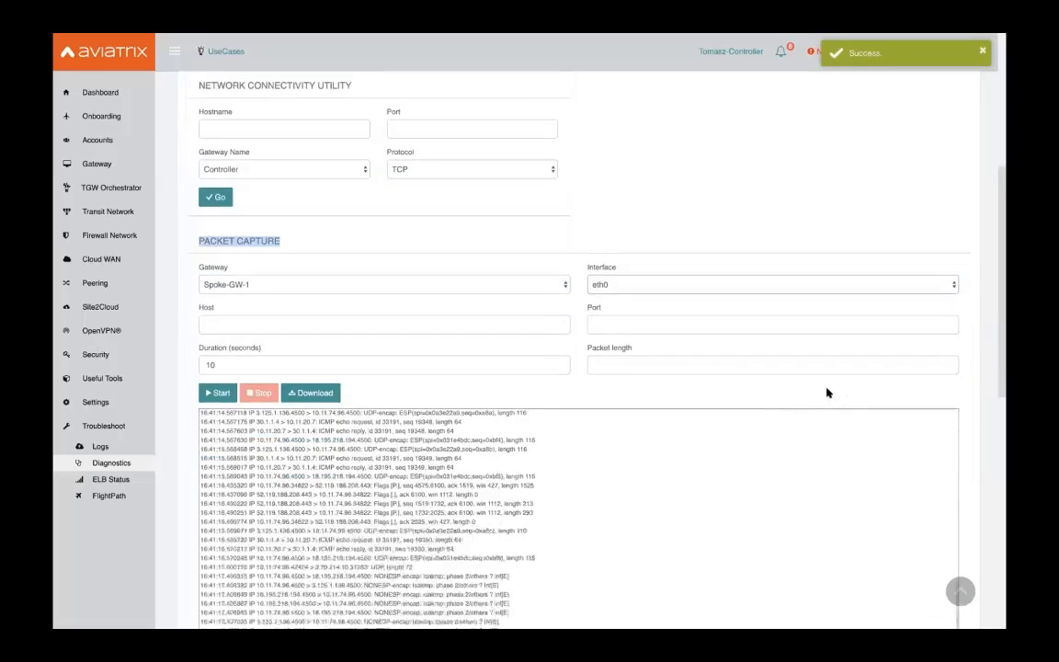
scroll(361, 401, down, 2)
scroll(362, 397, up, 3)
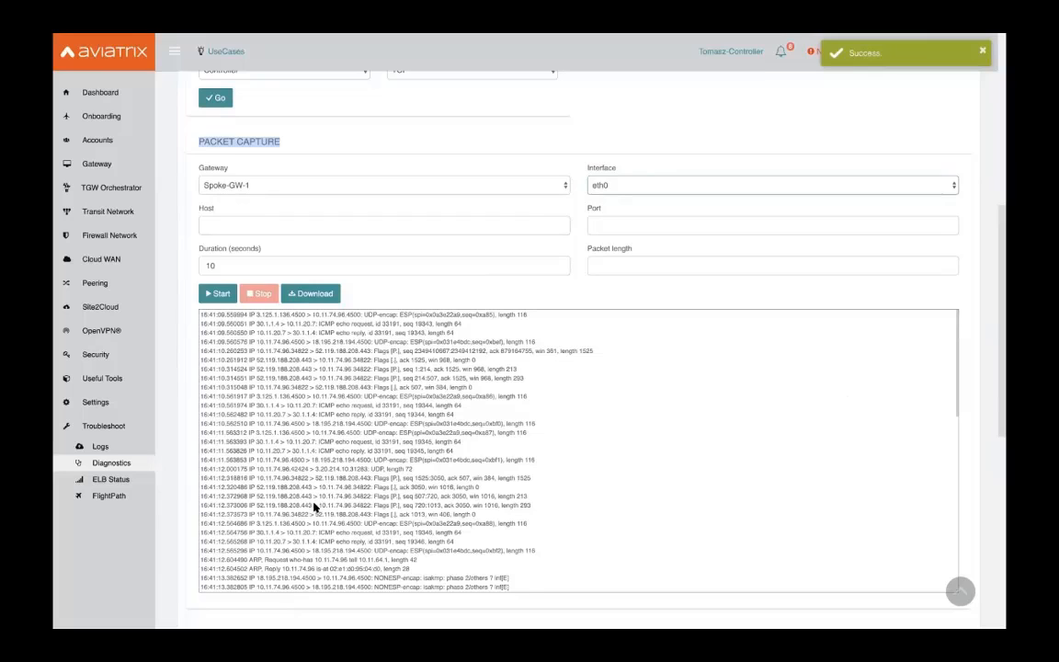
click(314, 291)
scroll(572, 264, down, 5)
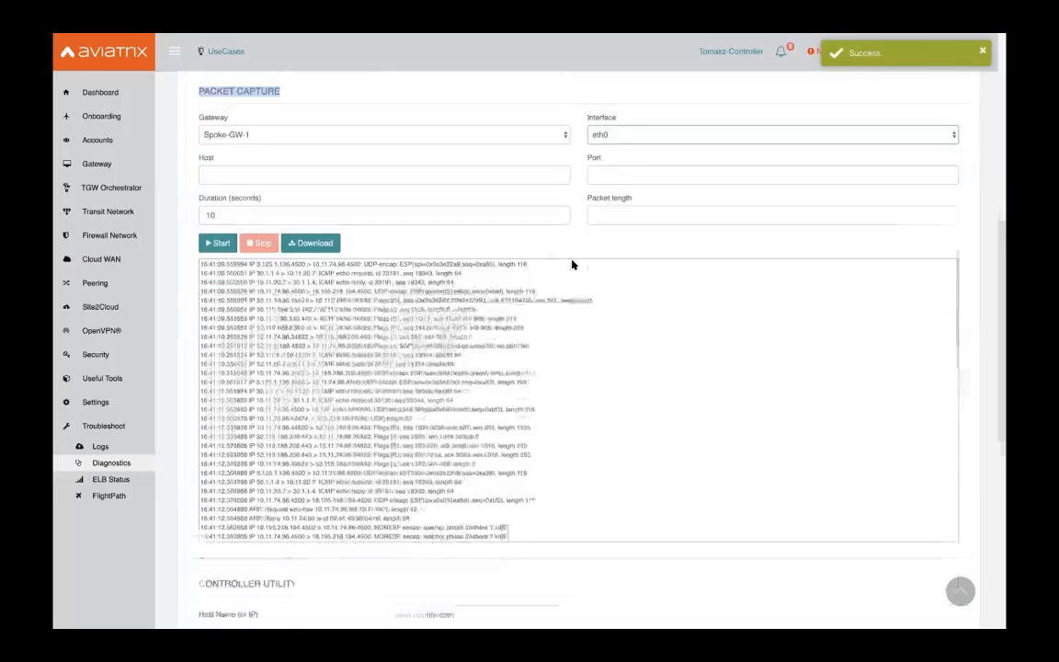
scroll(286, 237, down, 3)
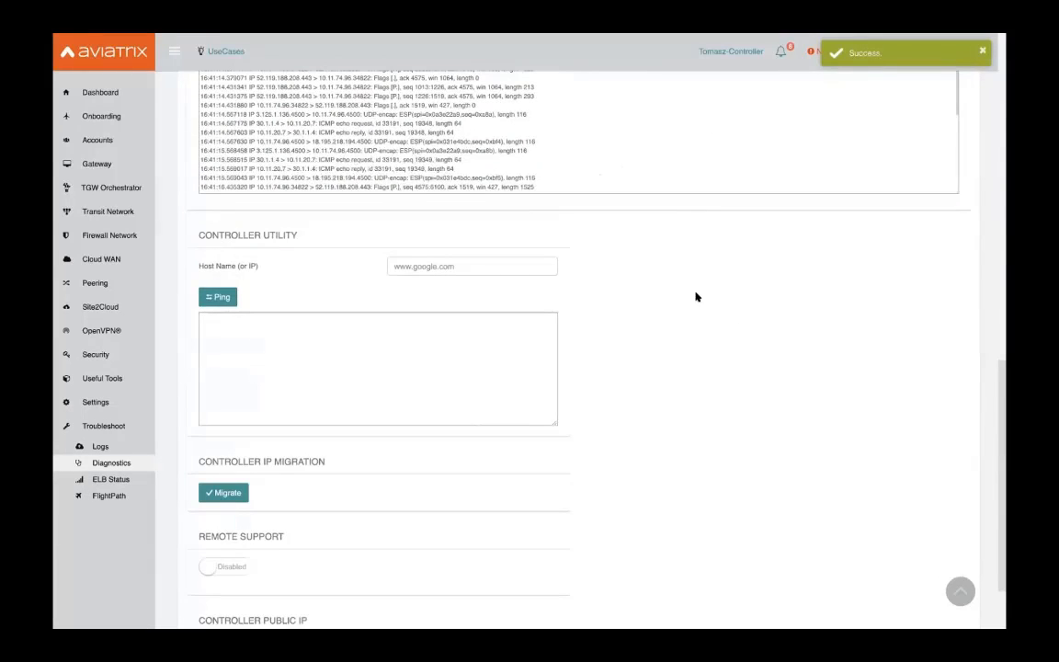
scroll(695, 297, down, 1)
scroll(696, 297, up, 15)
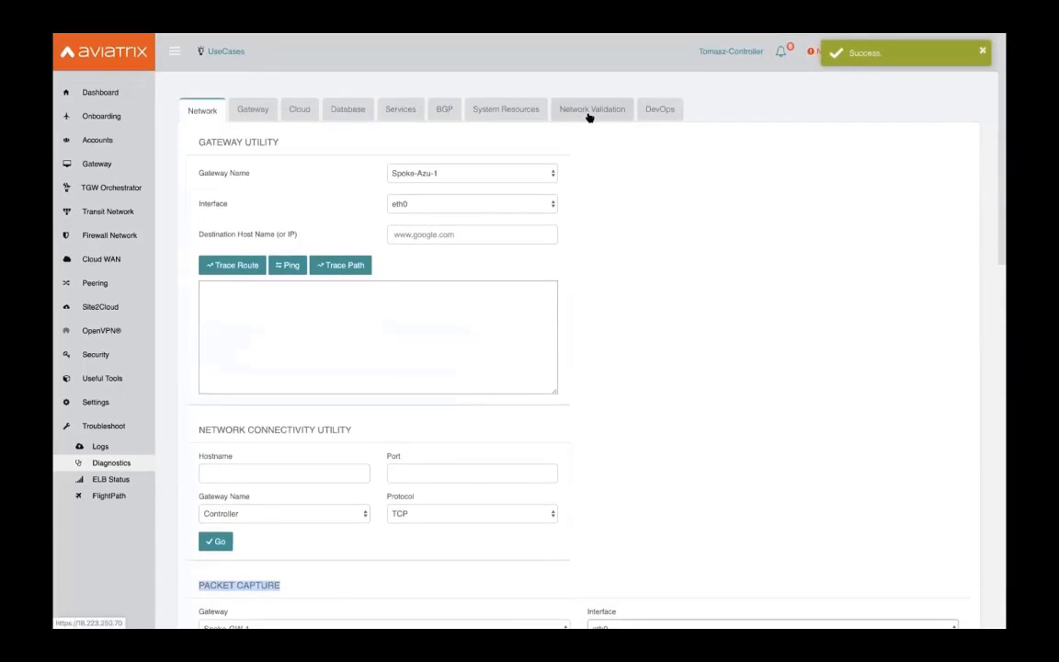
Switch to the Network Validation tab, leaving the Source Cloud Type as AWS
click(589, 111)
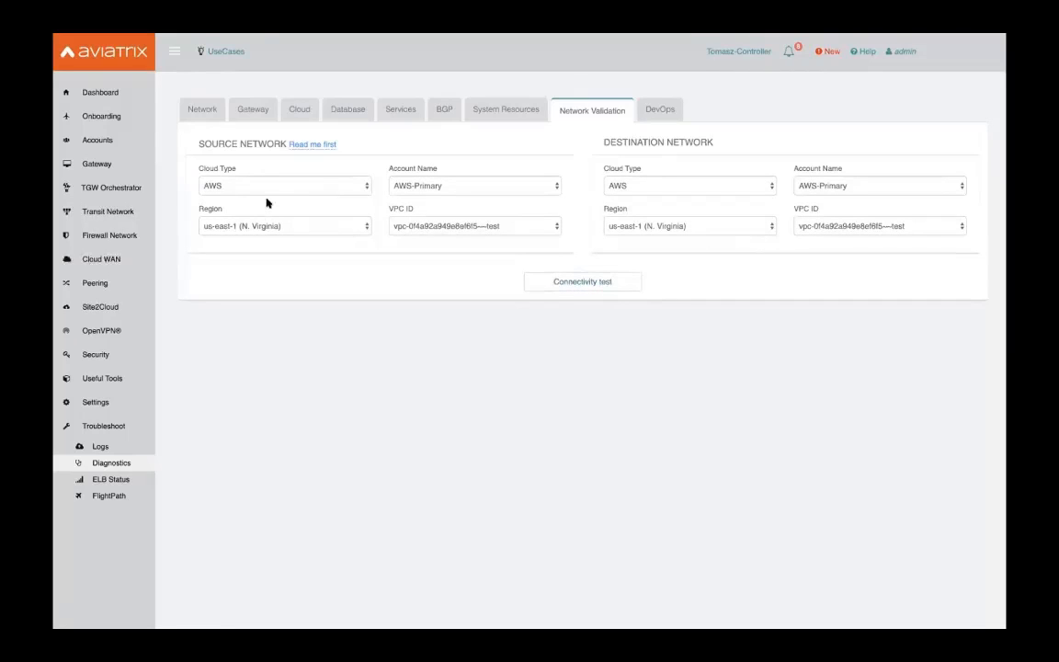
click(366, 180)
click(723, 204)
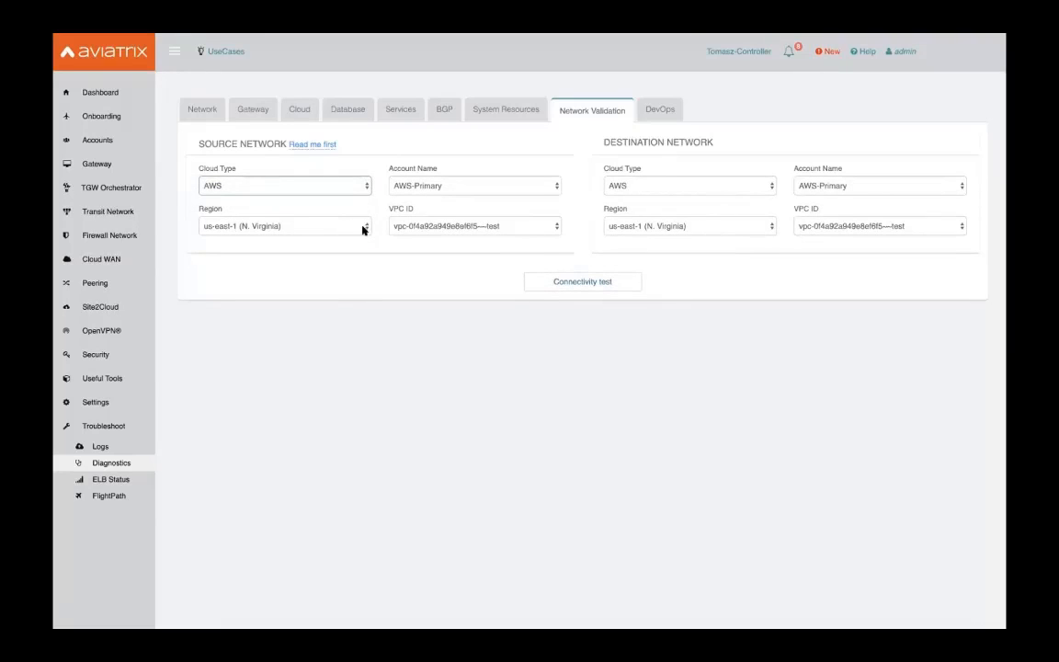